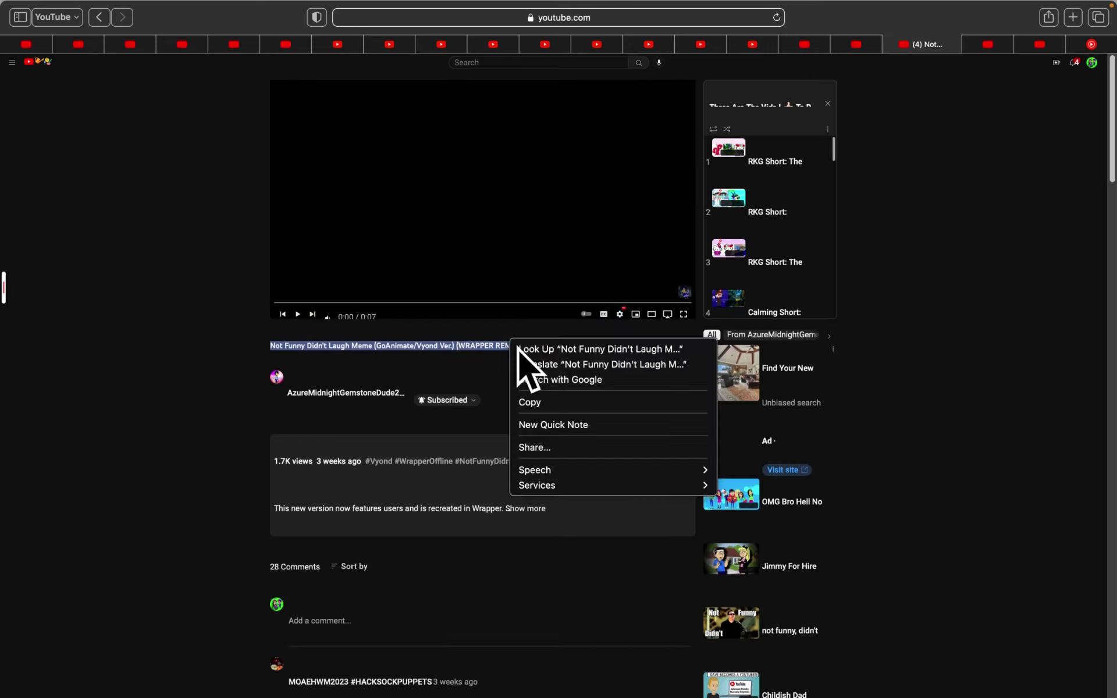
- Start speaking the selected 'Not Funny Didn't Laugh Meme' title via Speech > Start Speaking
{"action": "key", "text": "Up"}
{"action": "key", "text": "Up"}
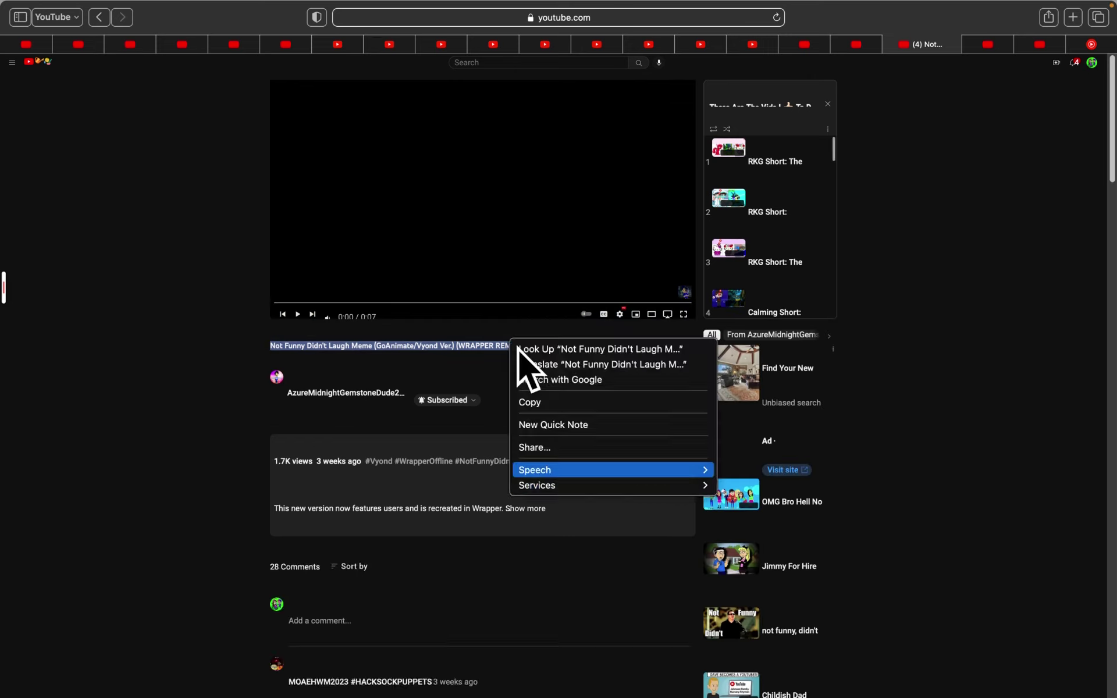
{"action": "key", "text": "Right"}
{"action": "key", "text": "Return"}
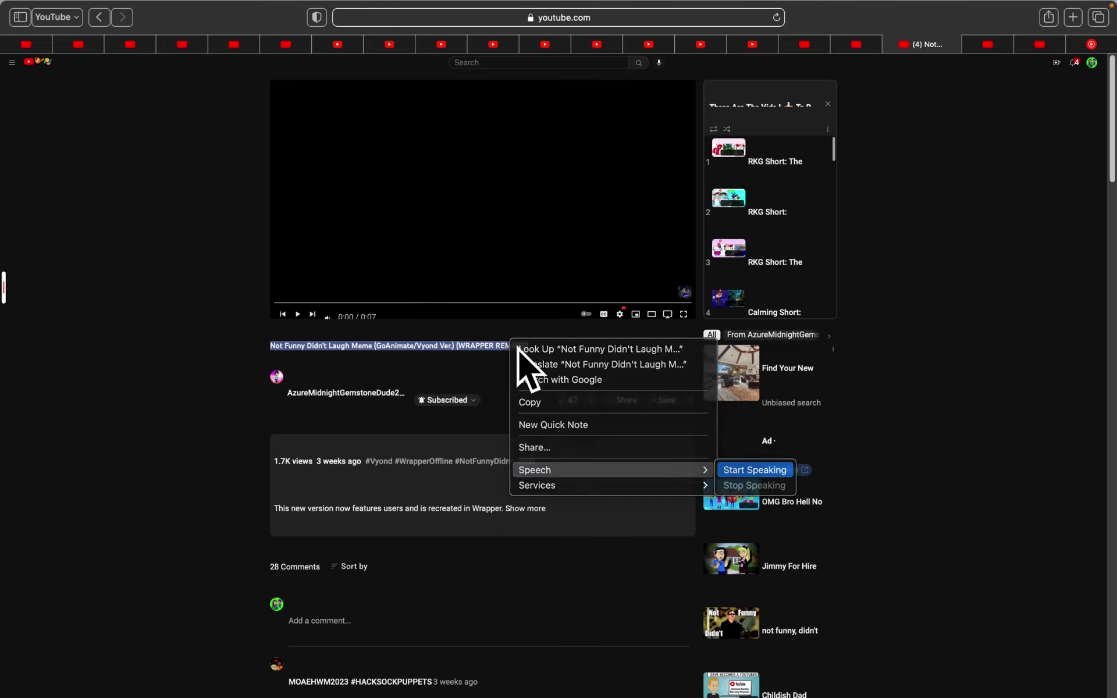